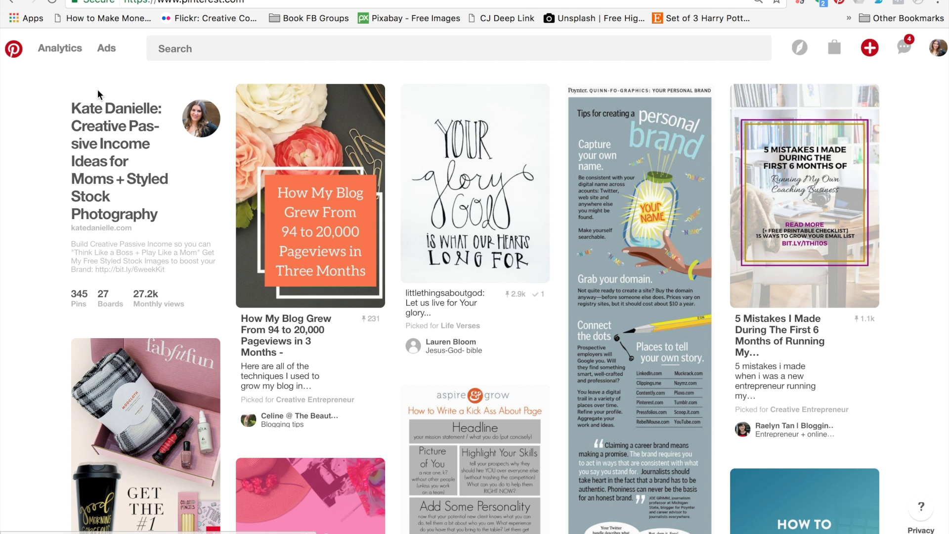
Step: Search Pinterest for 'mint color palette' using the suggestion
scroll(46, 119, "down", 2)
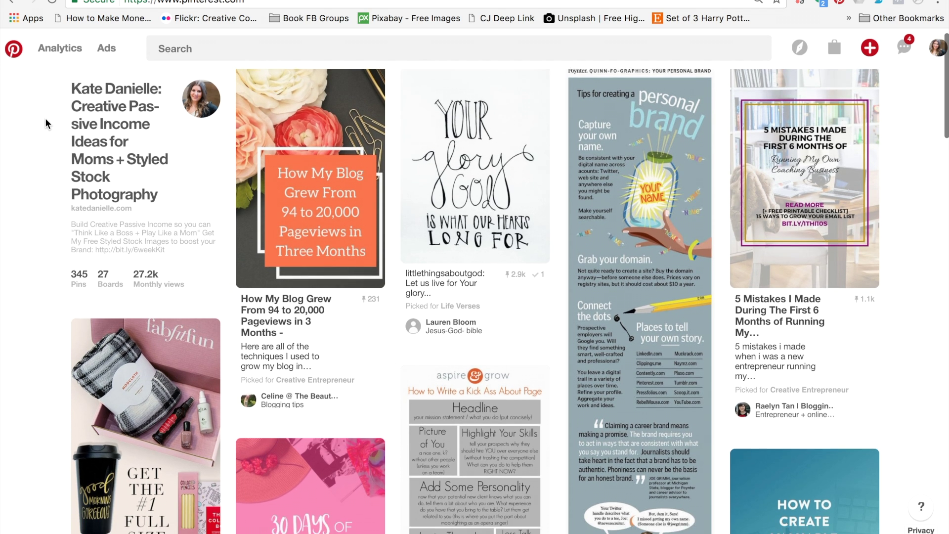
scroll(45, 121, "up", 2)
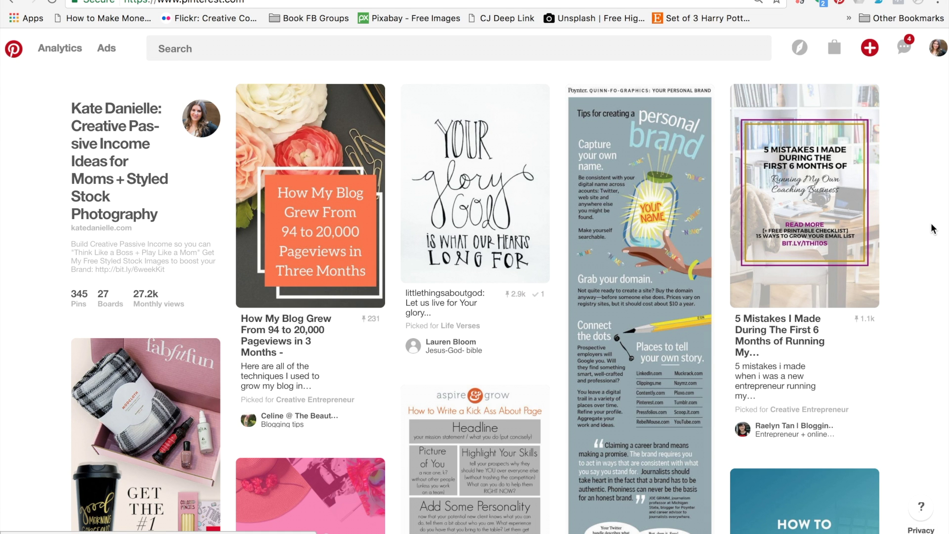
scroll(928, 228, "down", 3)
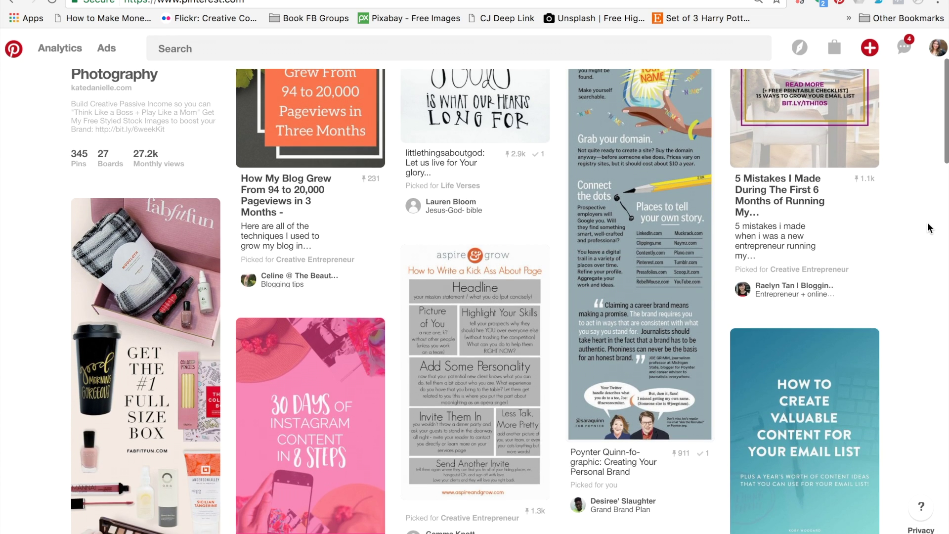
scroll(929, 228, "up", 3)
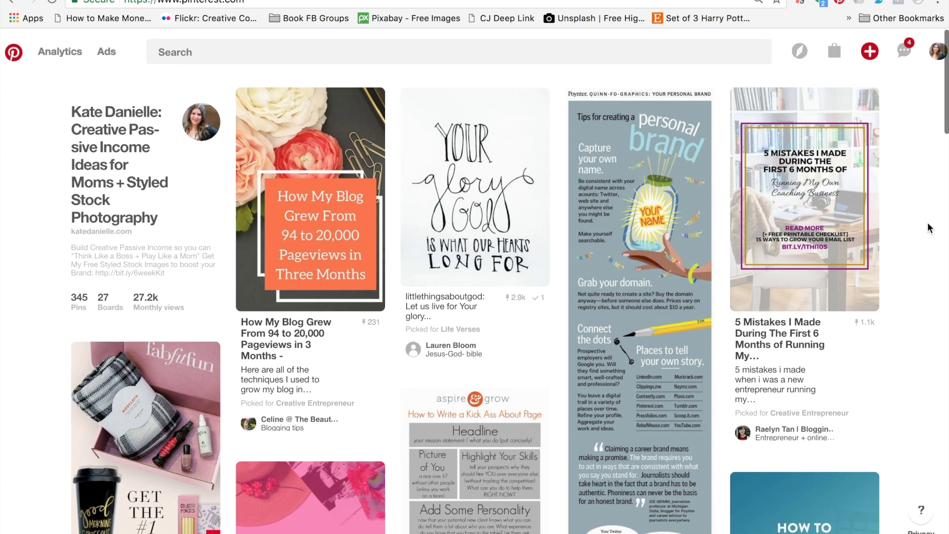
left_click(179, 48)
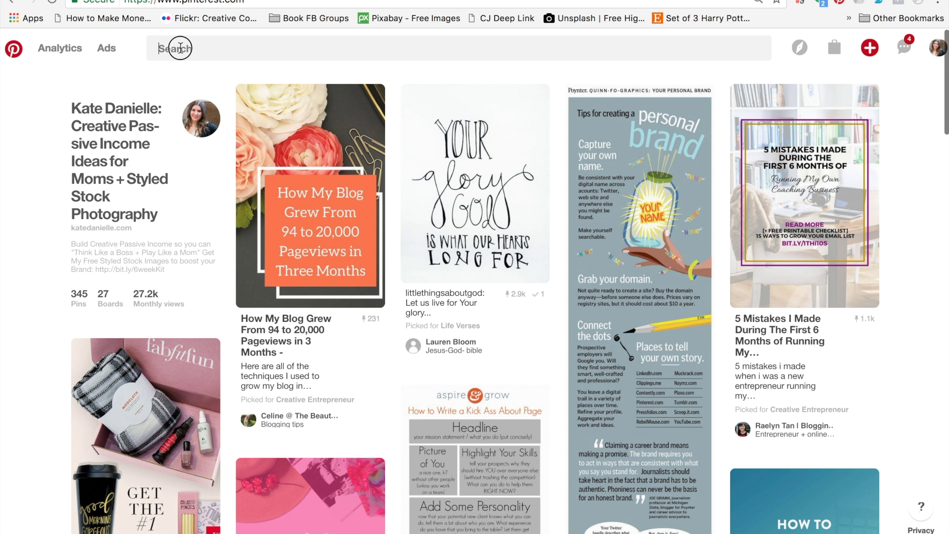
left_click(180, 47)
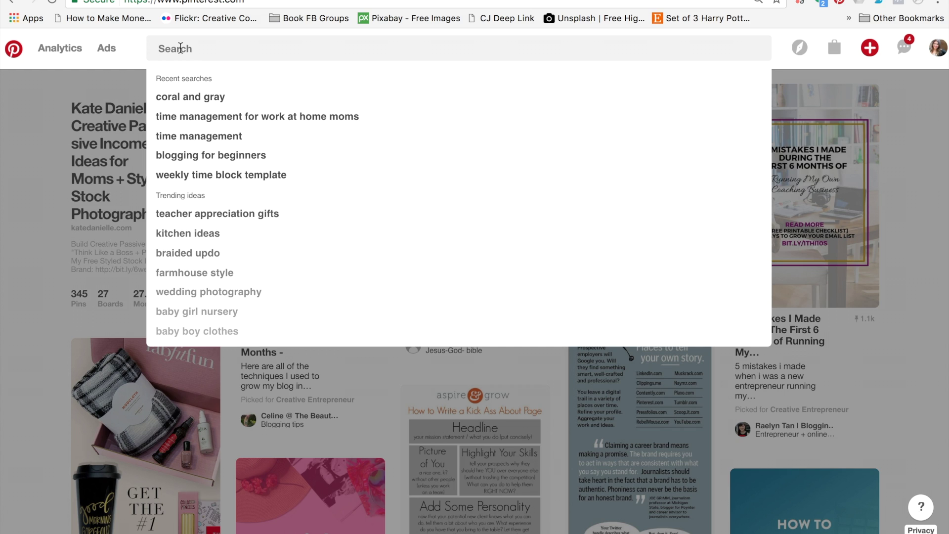
type("mint")
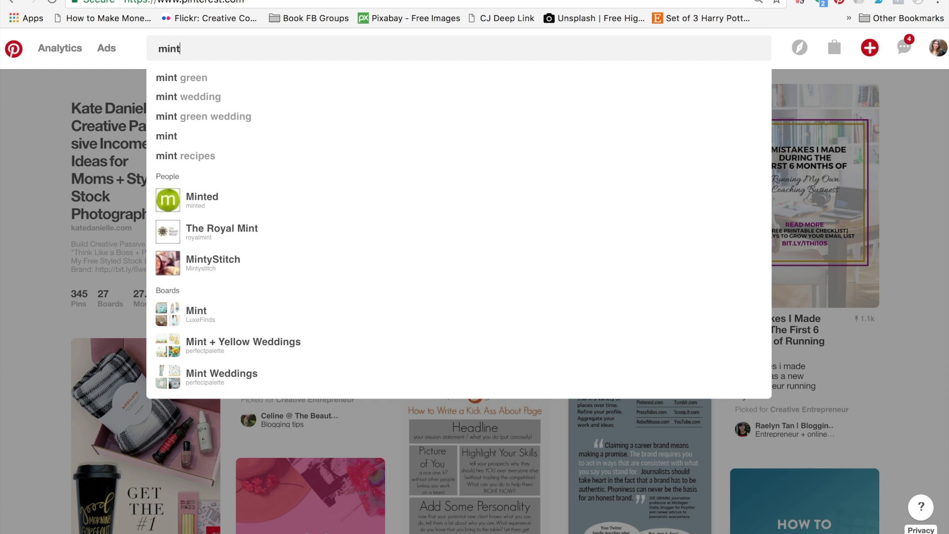
type(" cole")
key("BackSpace")
type("lor")
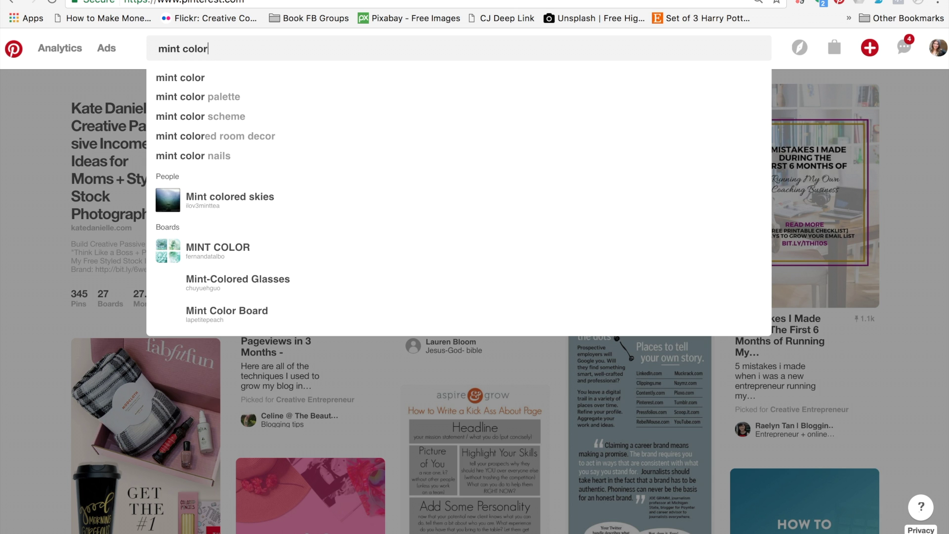
left_click(164, 96)
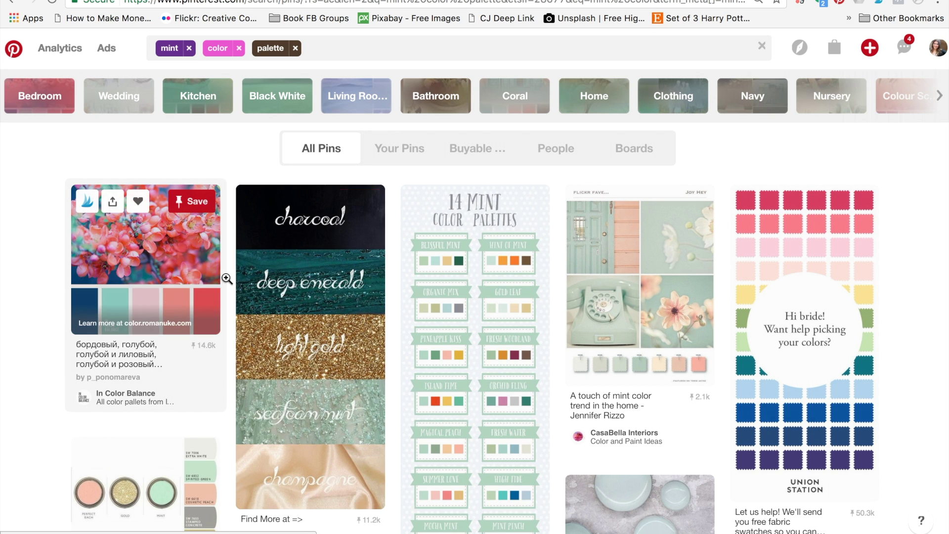
Step: Scroll the results and open the lemon-and-mint palette pin from Pattern Pod
scroll(638, 370, "down", 5)
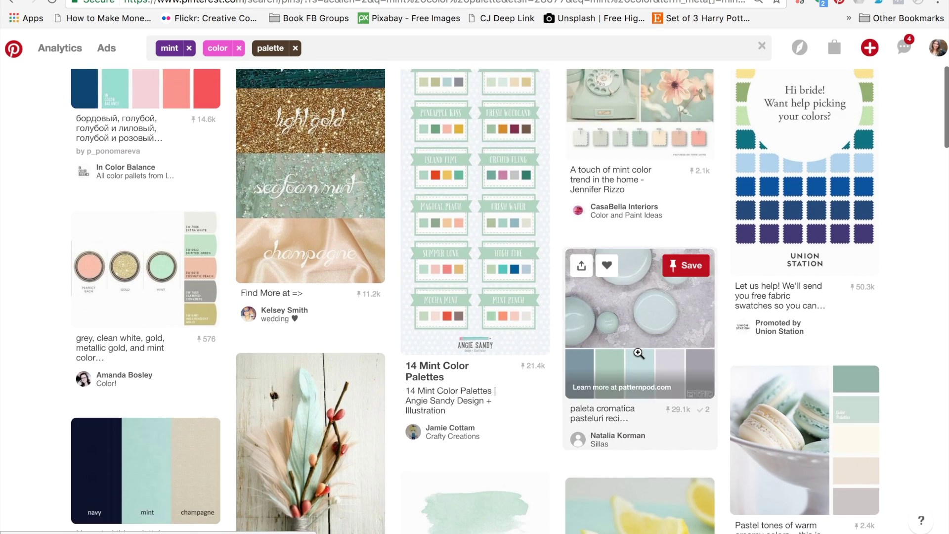
scroll(639, 353, "down", 8)
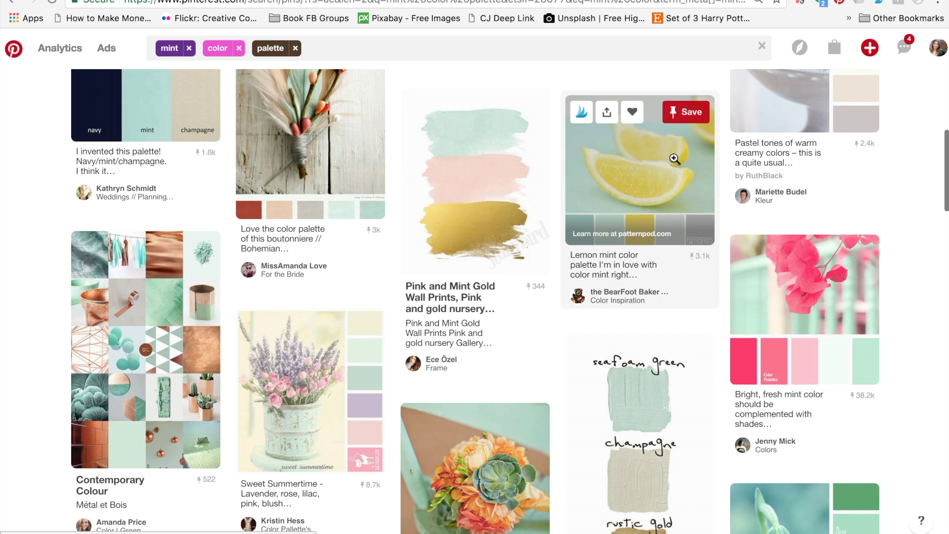
left_click(674, 158)
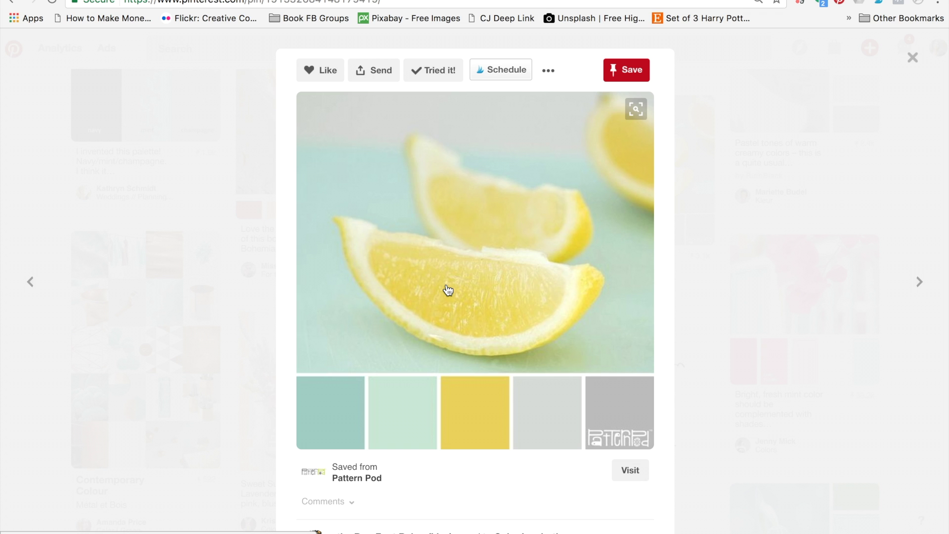
Step: Save the lemon-and-mint palette image into the Downloads folder
right_click(447, 283)
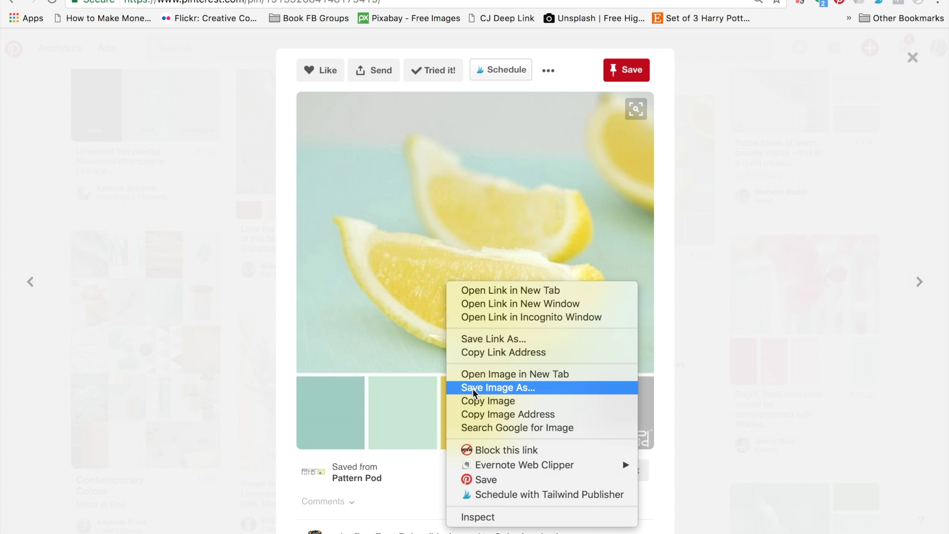
left_click(472, 387)
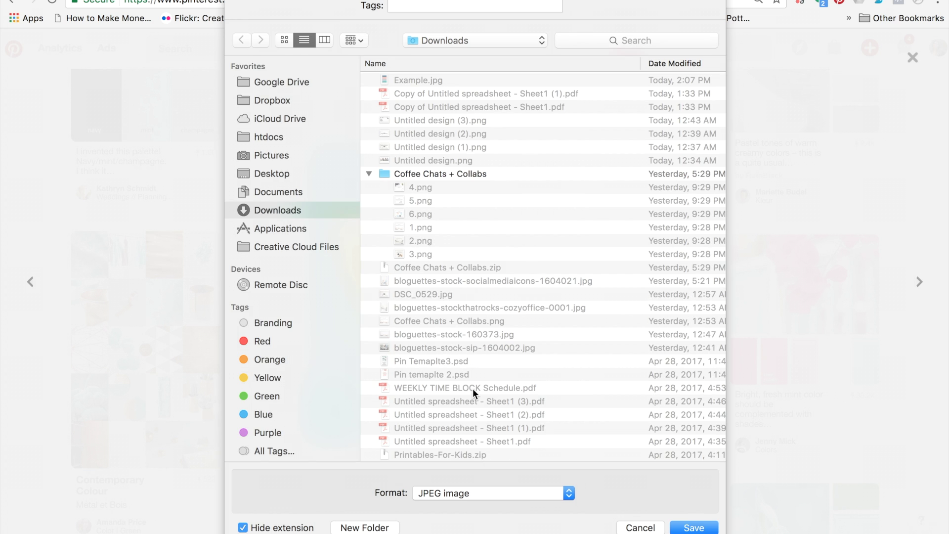
left_click(693, 527)
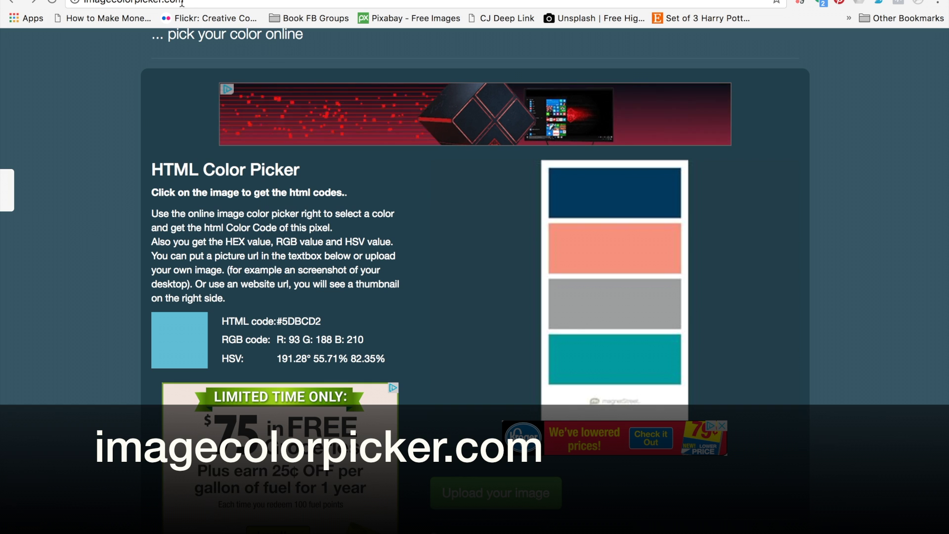
Step: Upload the downloaded lemon-and-mint jpg to imagecolorpicker.com for sampling hex codes
scroll(439, 302, "down", 3)
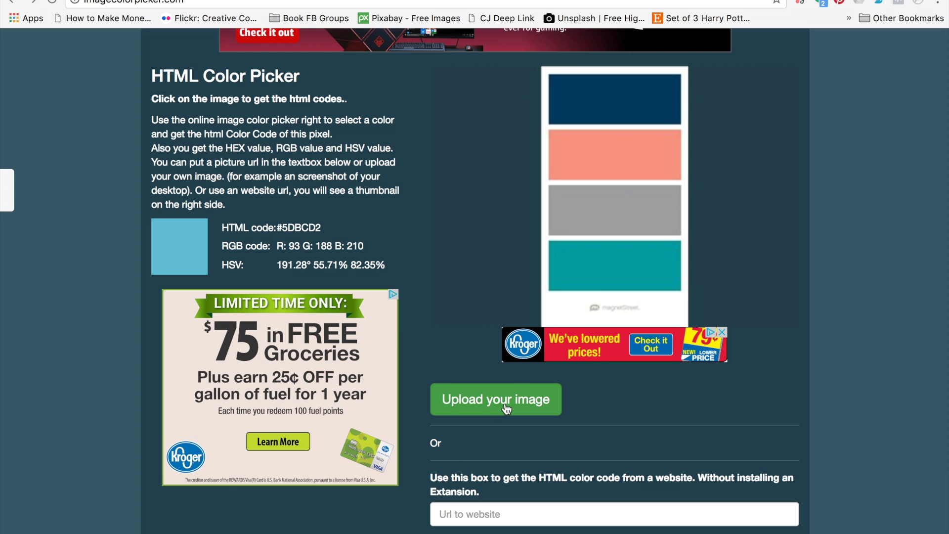
left_click(505, 406)
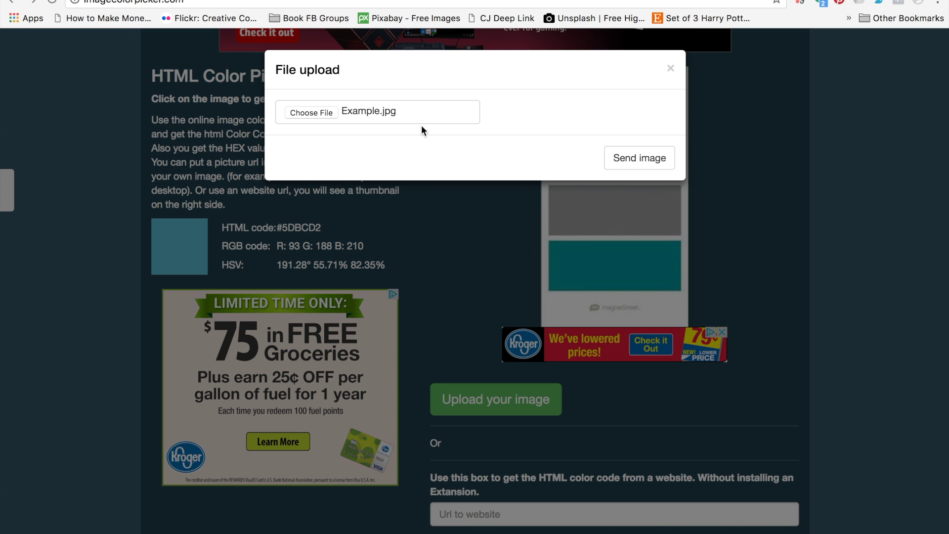
left_click(319, 112)
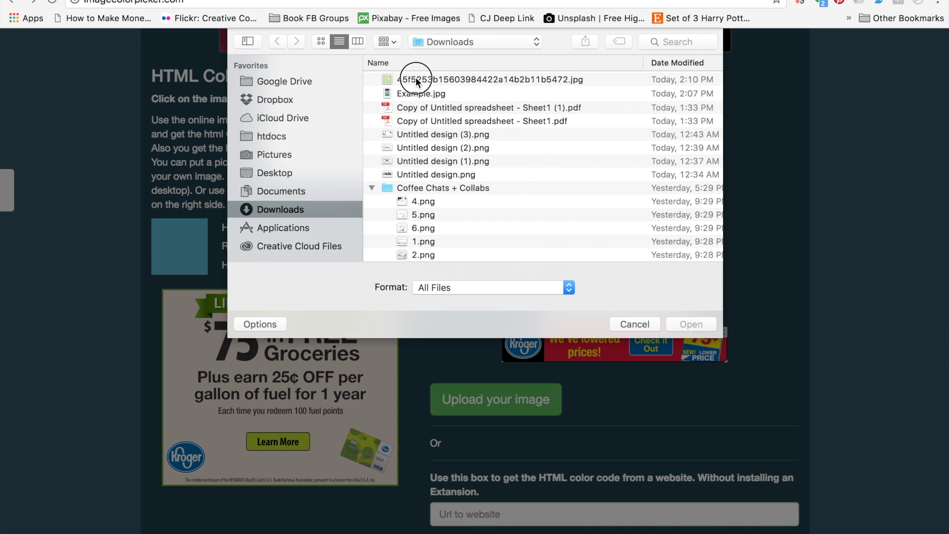
left_click(416, 82)
key("Return")
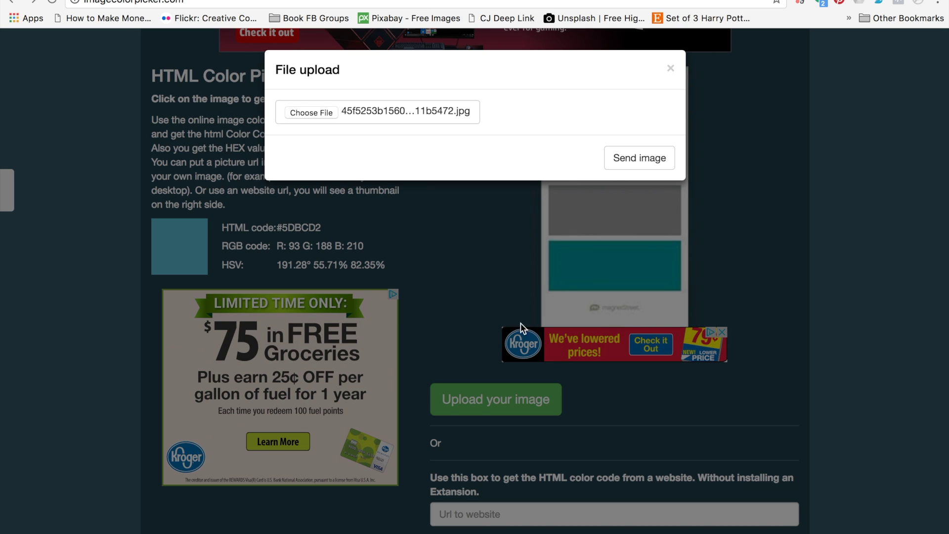
left_click(627, 165)
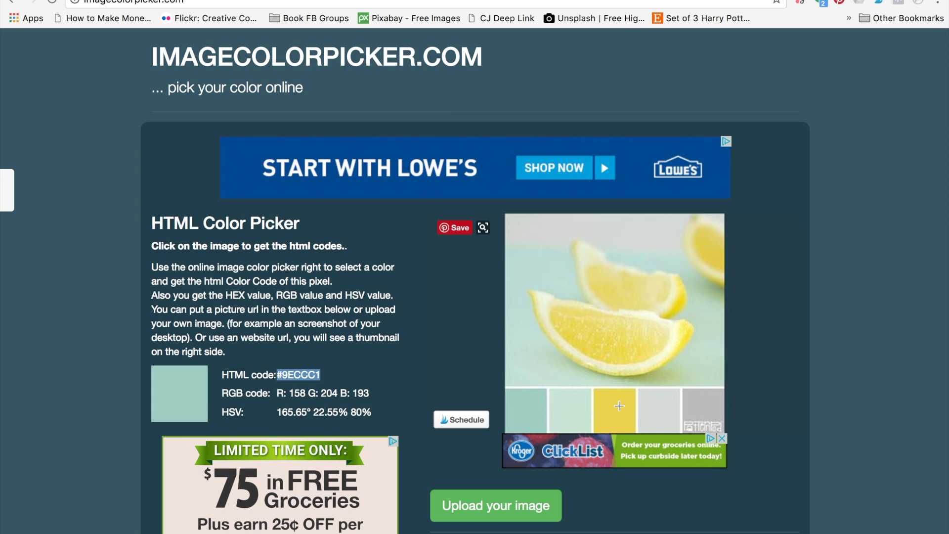
Step: Sample the yellow swatch's hex #EAD24C, then return to the Canva reunion design tab
left_click(619, 406)
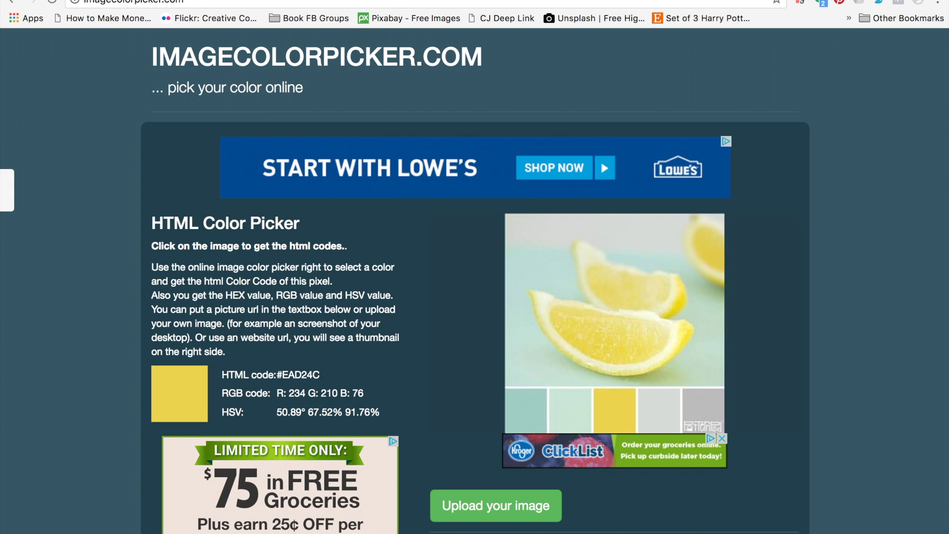
key("ctrl+Tab")
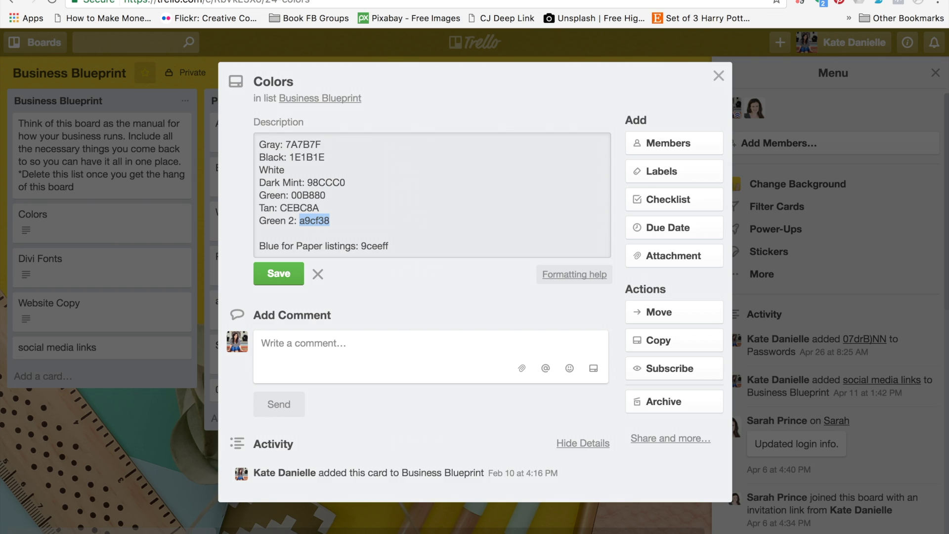
key("ctrl+Tab")
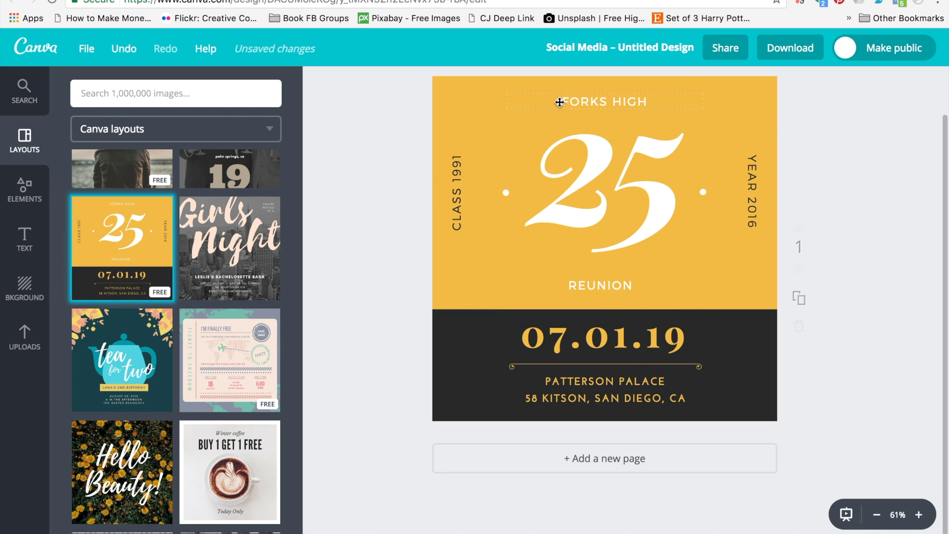
Step: Open a custom colour picker for the template's yellow f3bb43 background
left_click(480, 96)
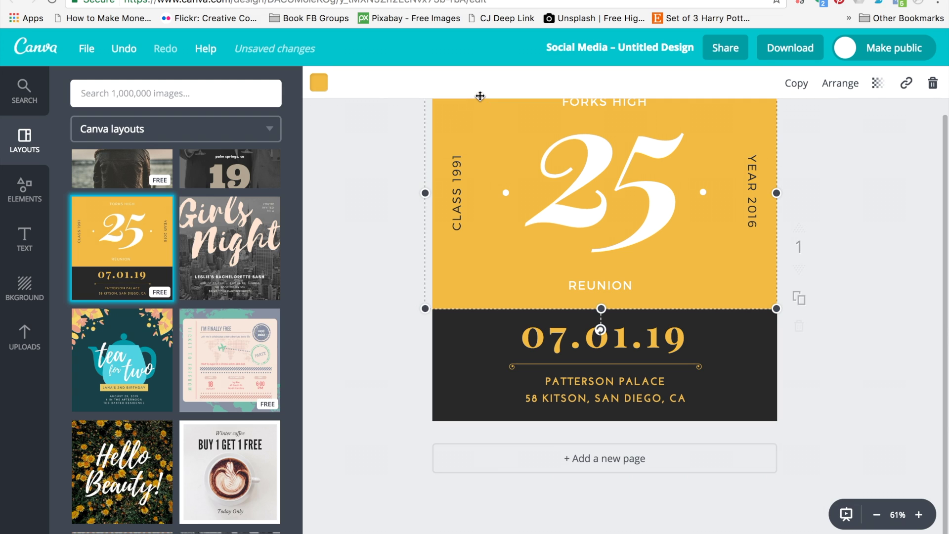
left_click(321, 85)
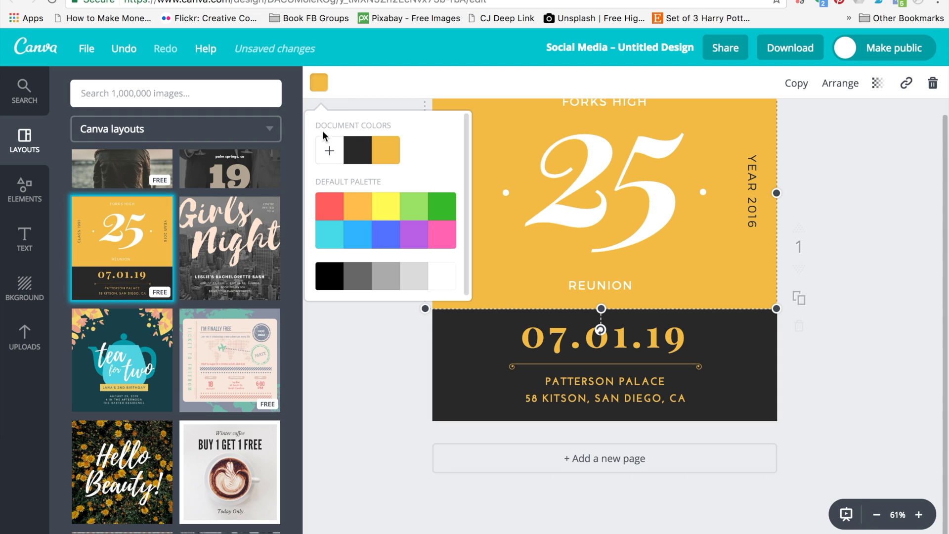
left_click(329, 151)
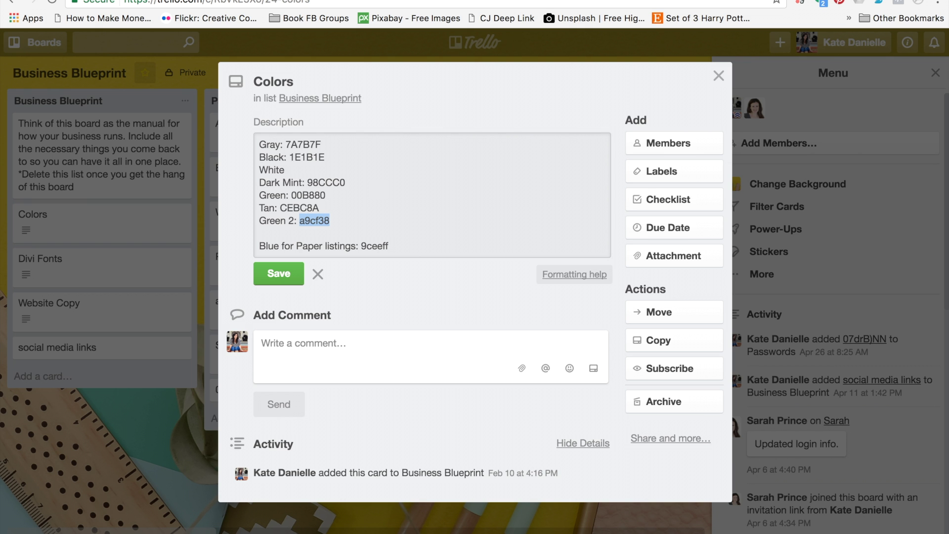
Step: Select the Green hex code 00B880 in the Trello notes and return to Canva
double_click(310, 195)
key("ctrl+c")
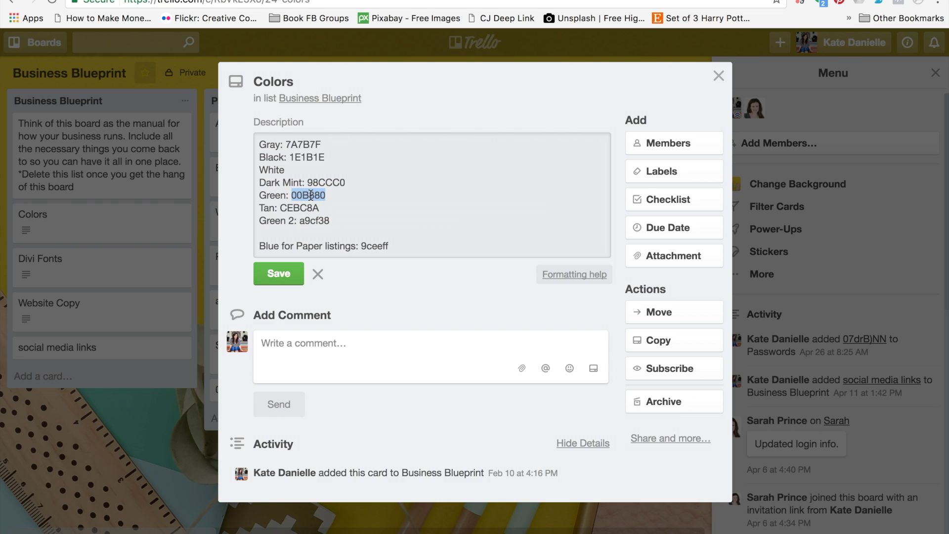
key("ctrl+Tab")
Step: Recolor the background to 00B880, then select the Green 2 code a9cf38 in the notes
double_click(439, 337)
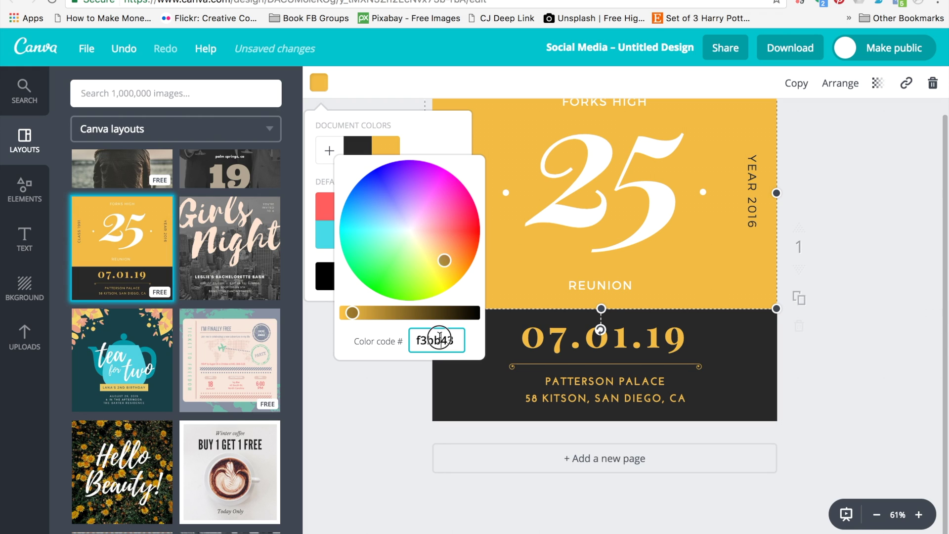
key("ctrl+v")
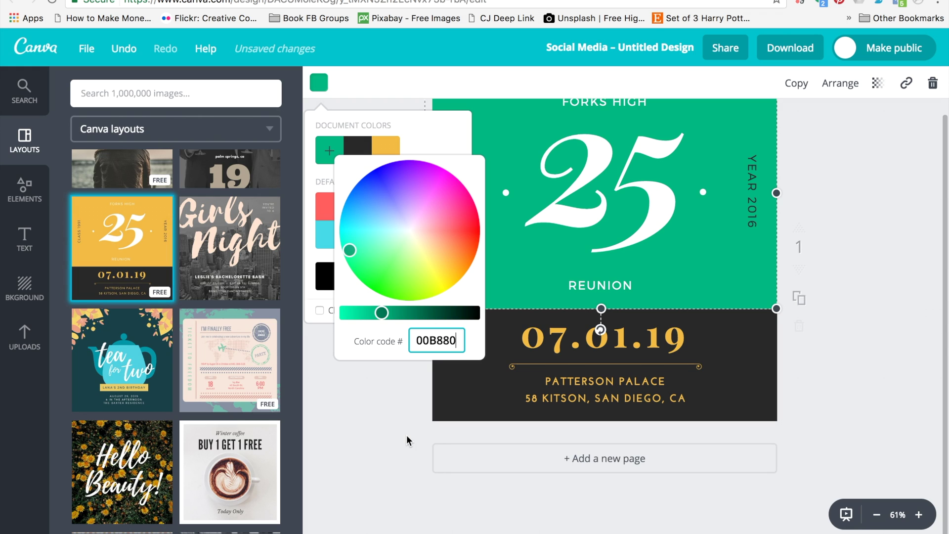
left_click(406, 434)
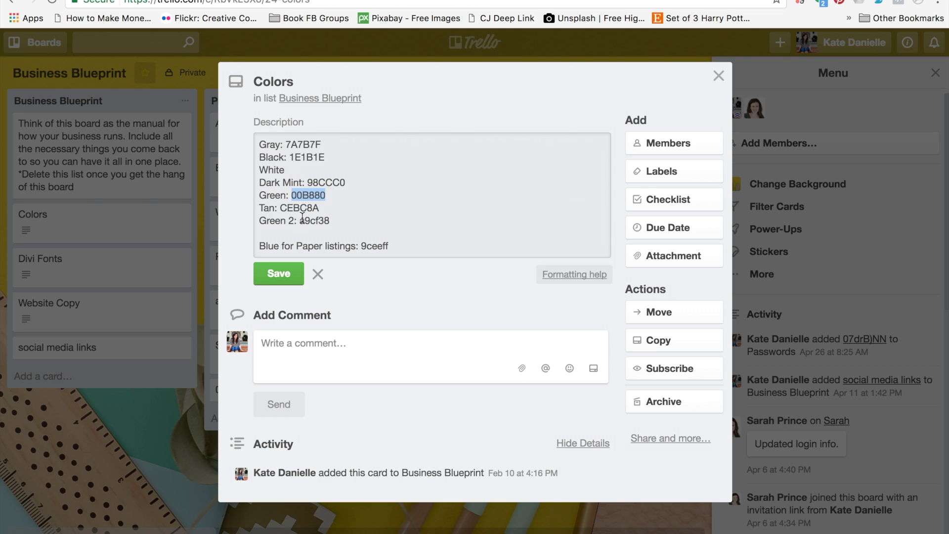
double_click(310, 220)
key("super+c")
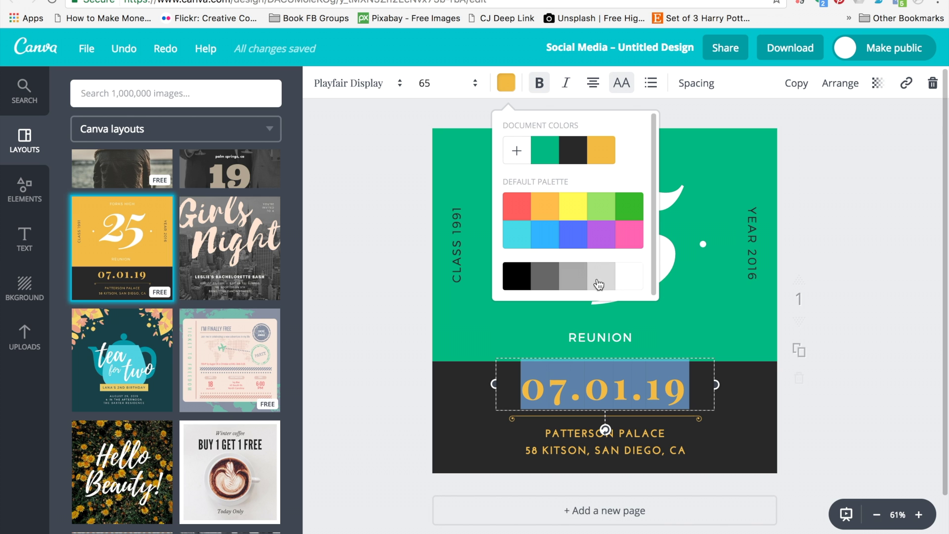
Step: Set the date text colour code to lime green a9cf38
left_click(516, 151)
double_click(617, 339)
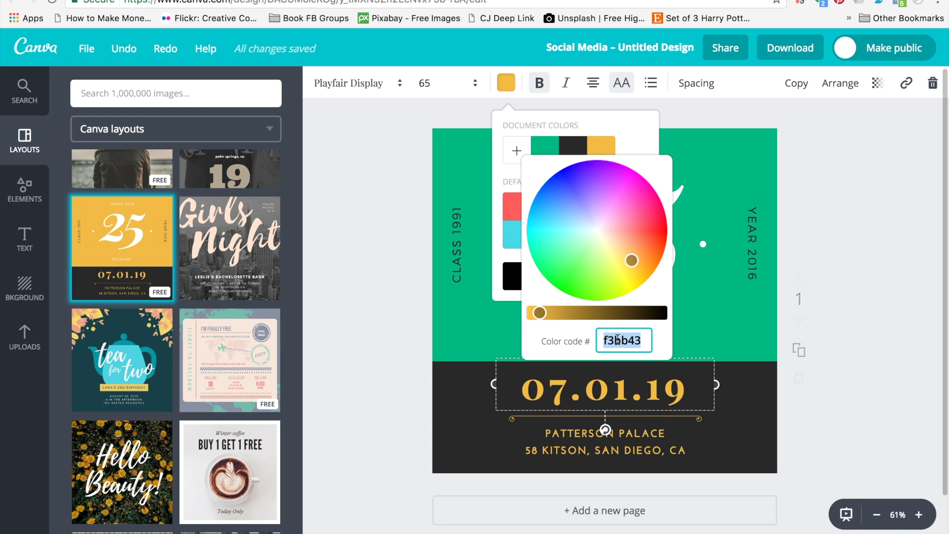
key("super+v")
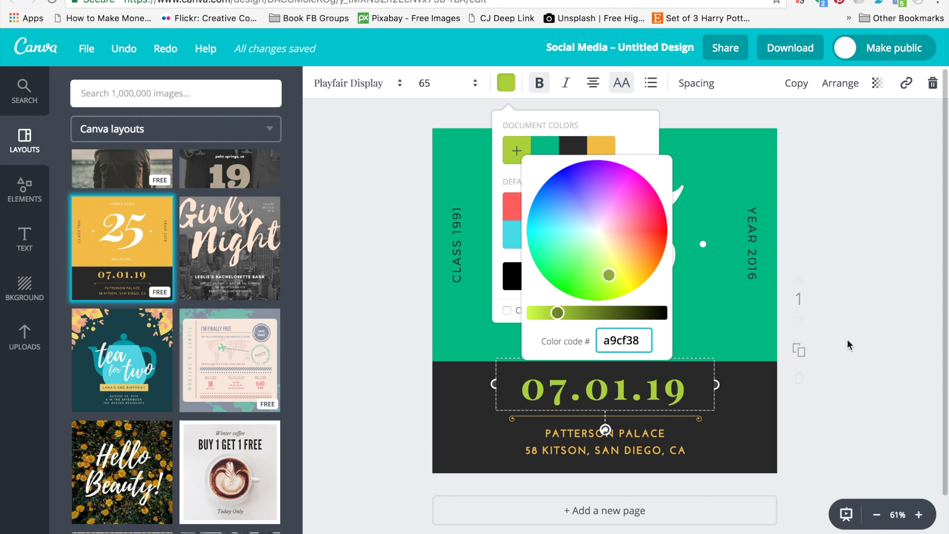
left_click(847, 340)
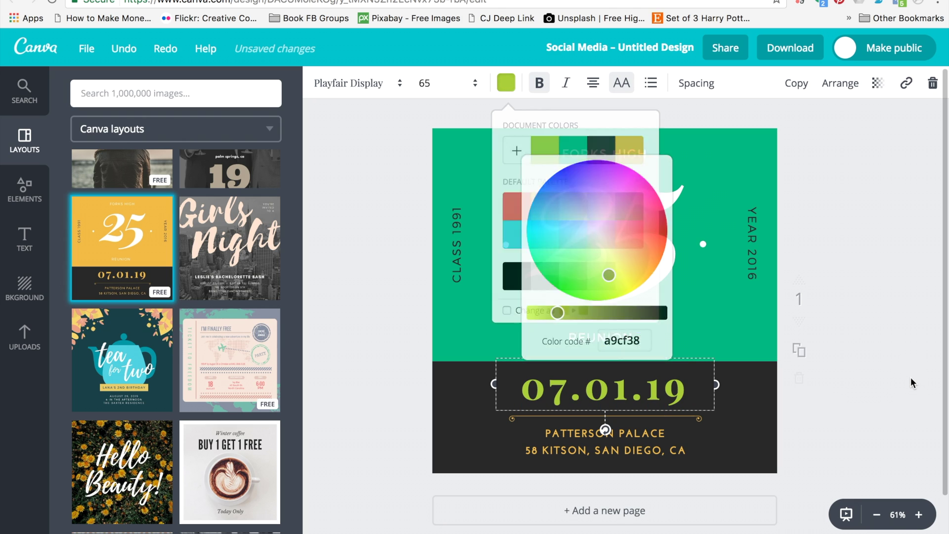
left_click(622, 437)
Step: Apply the lime a9cf38 document colour to PATTERSON PALACE and the address text
left_click(622, 437)
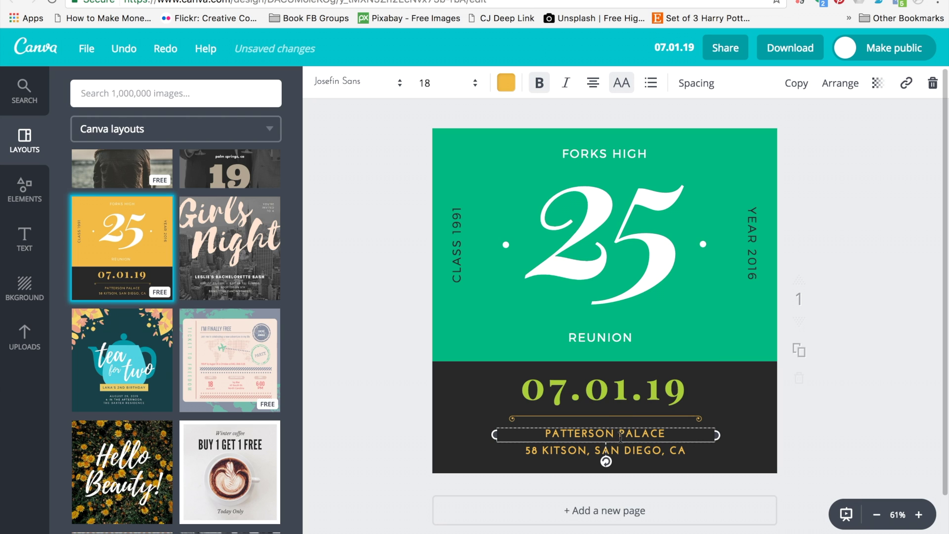
left_click(501, 84)
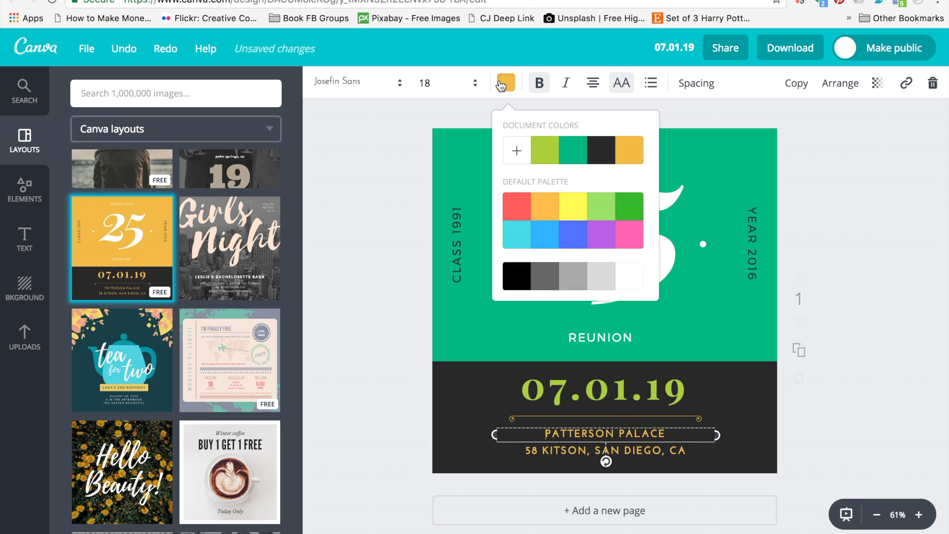
left_click(545, 149)
left_click(543, 418)
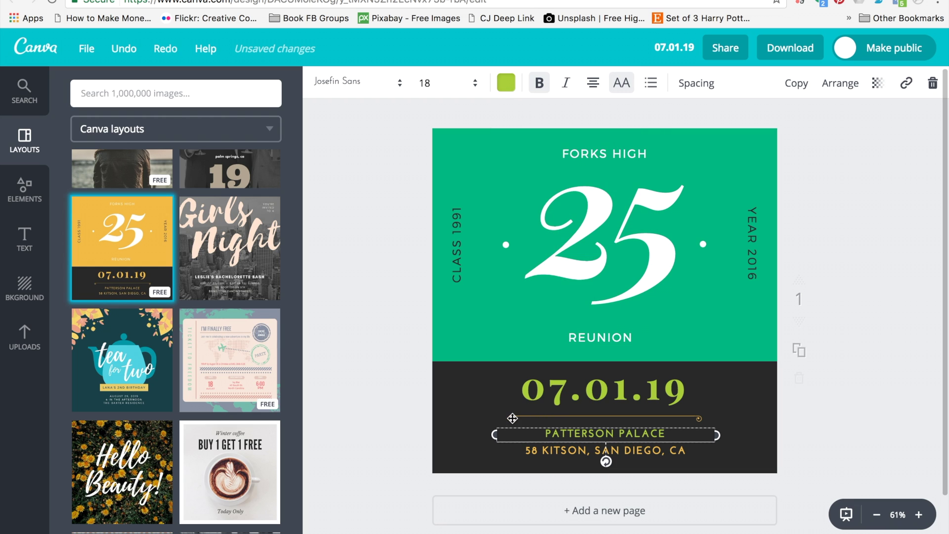
left_click(367, 373)
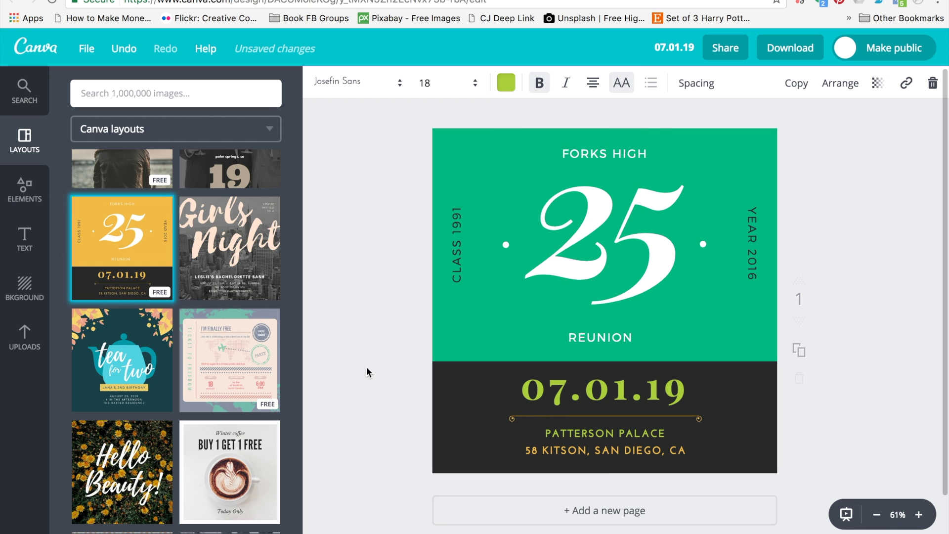
left_click(542, 459)
left_click(505, 82)
left_click(546, 156)
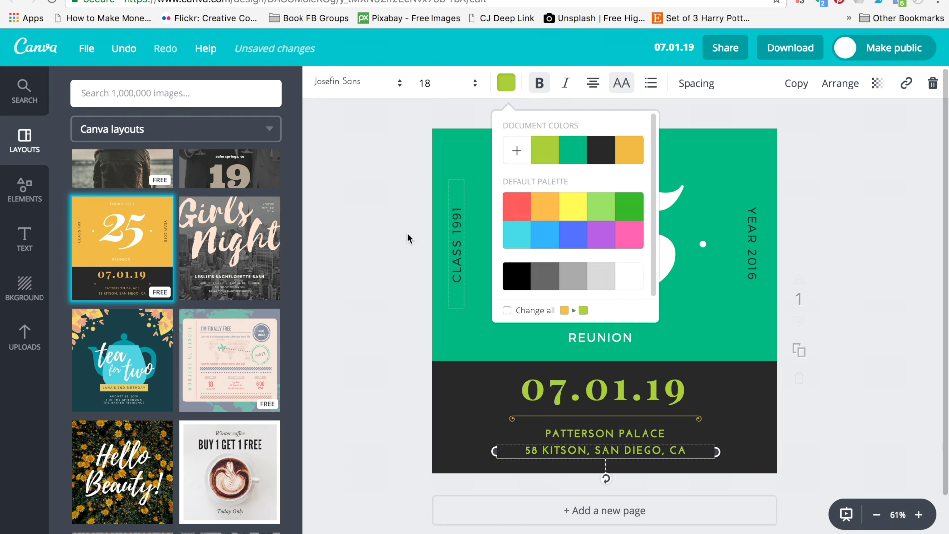
Step: Make the divider line under the date lime green a9cf38
left_click(512, 419)
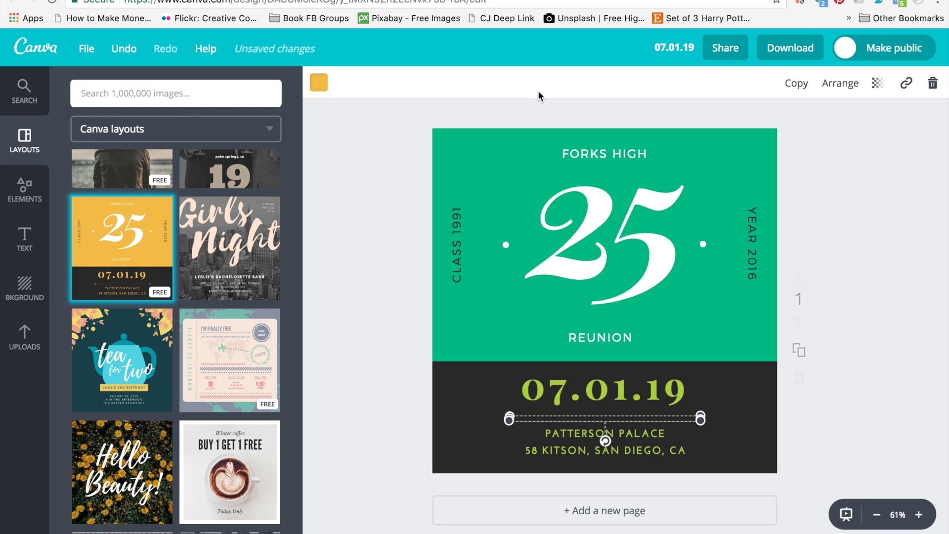
left_click(318, 82)
left_click(357, 151)
left_click(351, 322)
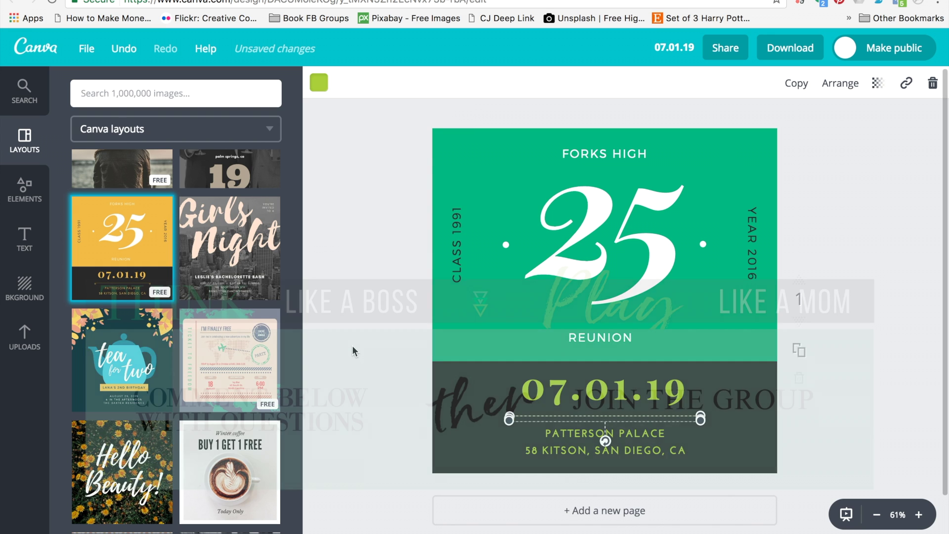
left_click(352, 345)
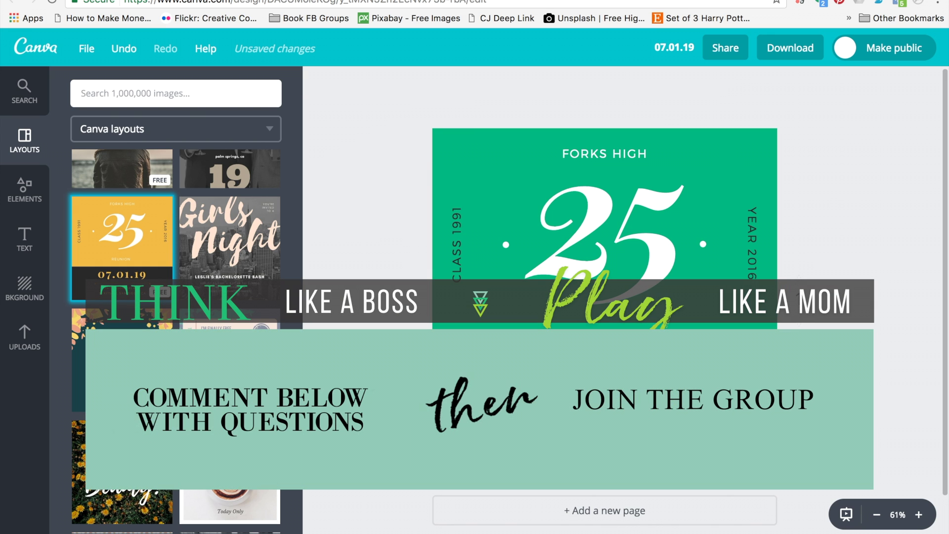